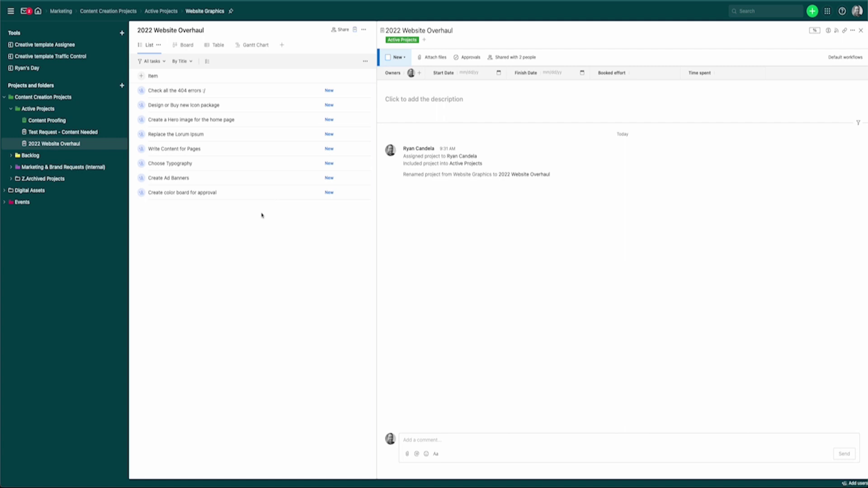
Describe the hero image task: 'Hey there! Would love to have these attachments combined for a new hero image…'.
click(201, 125)
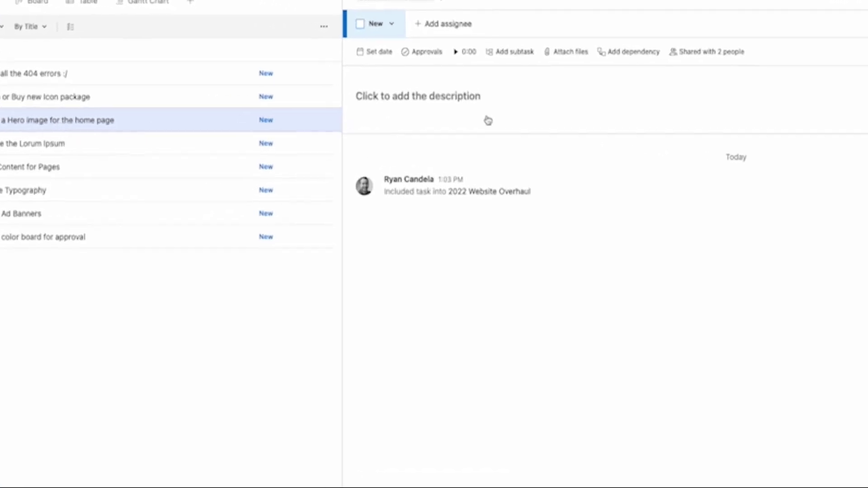
click(478, 107)
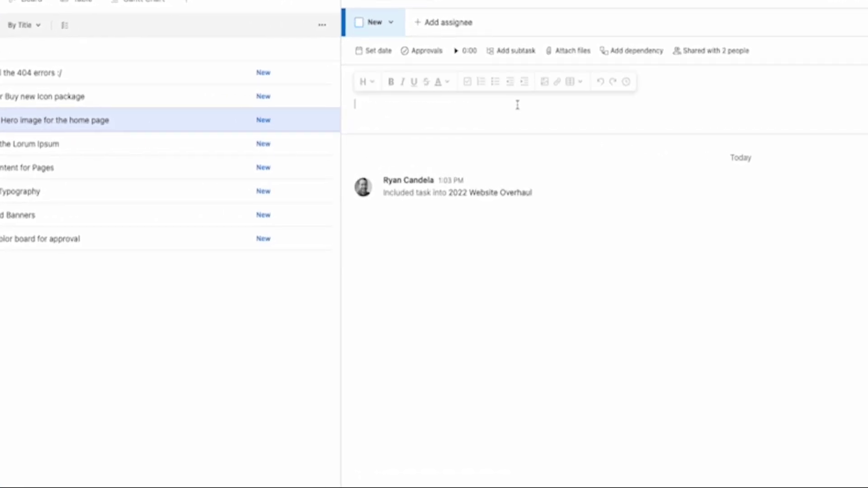
text(Hey there! Would love to have)
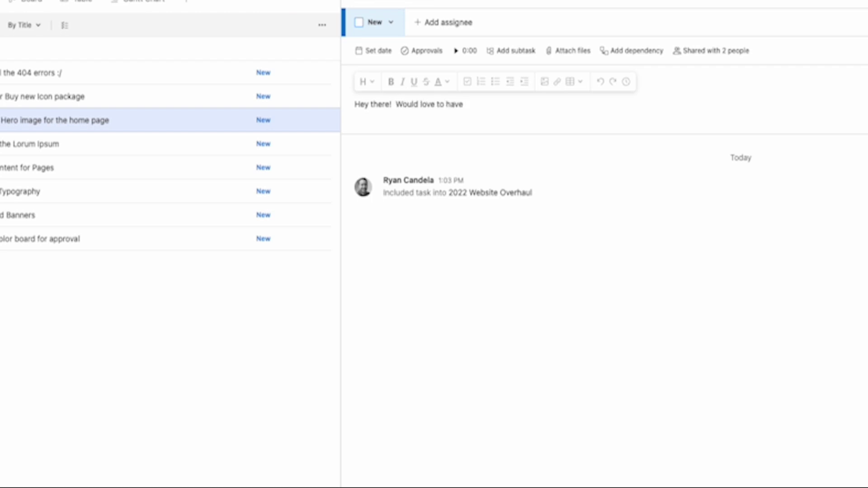
text( these attachments com)
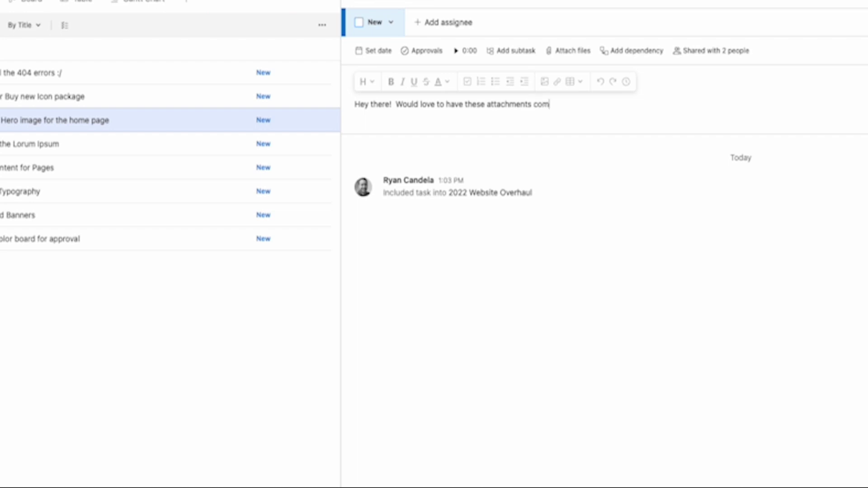
text(bined for a new hero image)
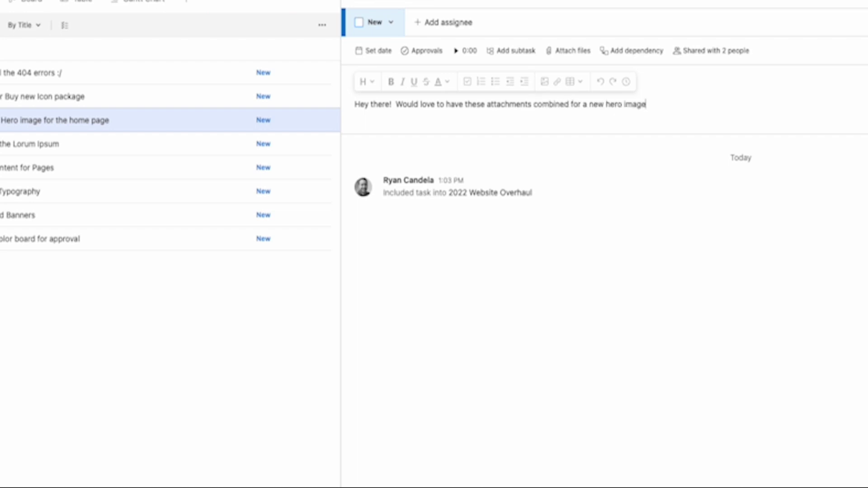
text( for our website!  Thanks!)
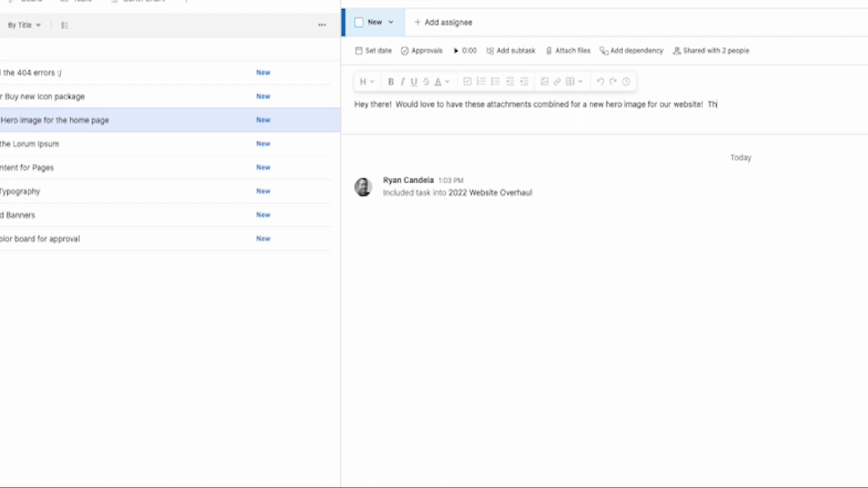
key(Return)
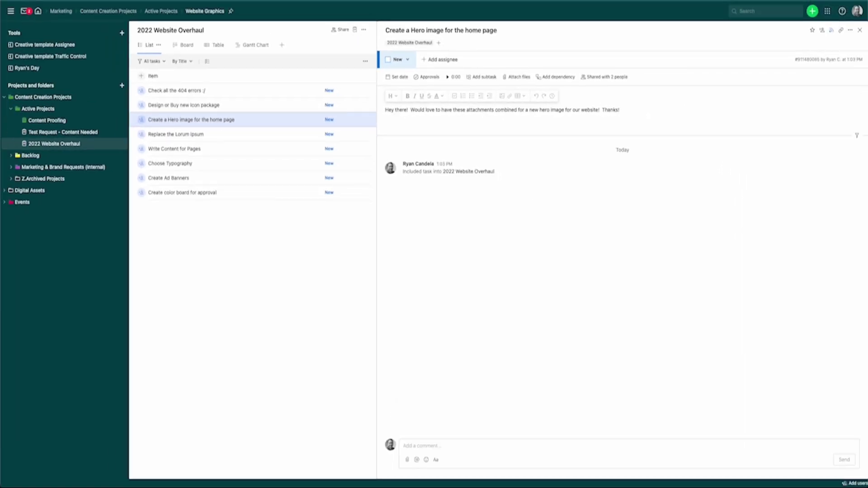
Attach 2.jpg and 1.png to the hero image task and post the comment 'Ready to fly!'.
drag(185, 253, 471, 439)
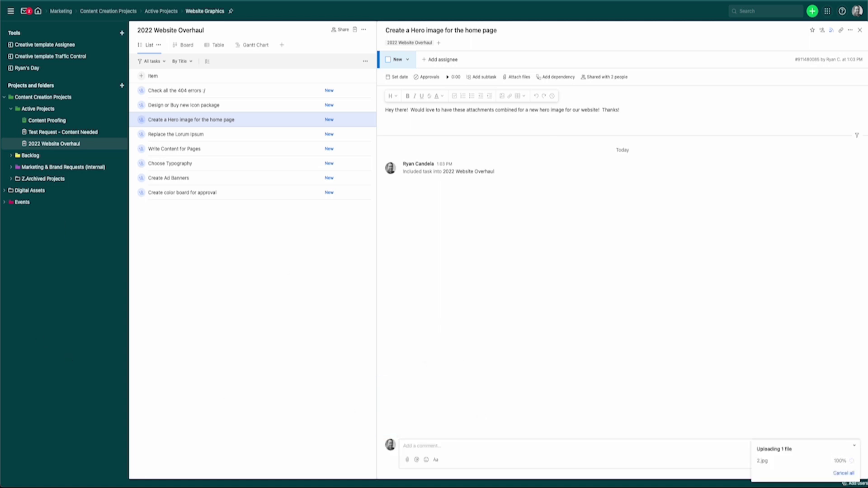
drag(484, 386, 488, 421)
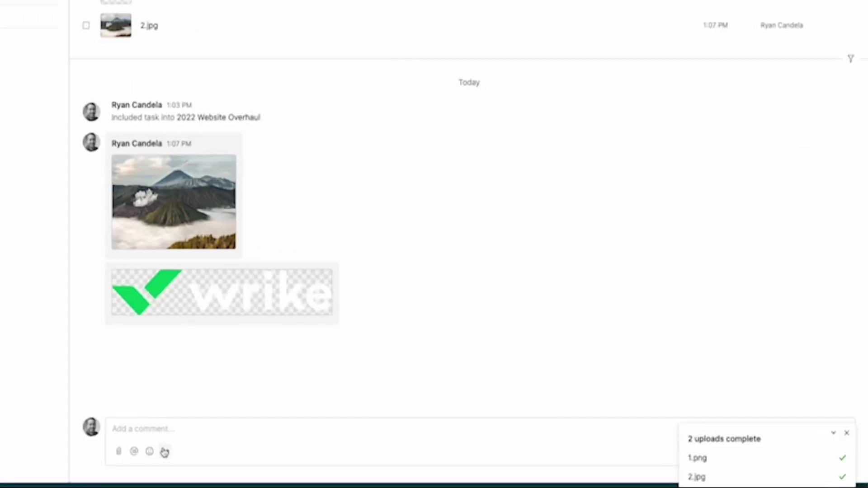
click(427, 445)
text(Ready to fly!)
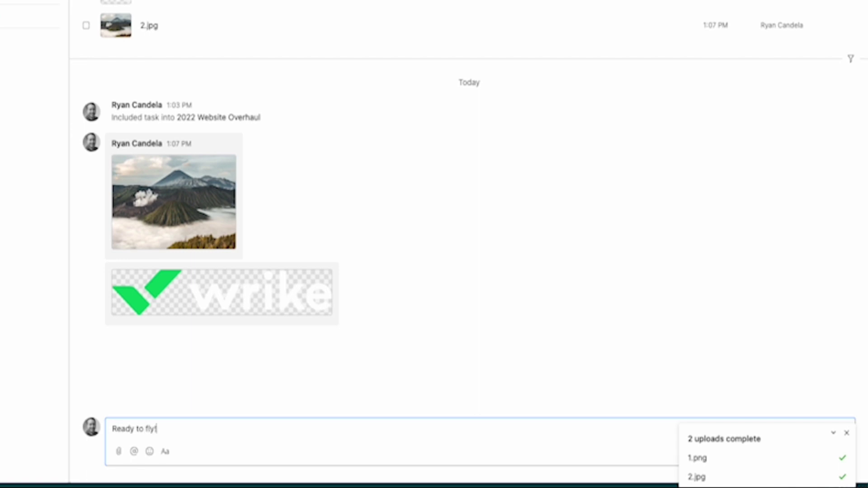
key(Return)
key(BackSpace)
click(847, 434)
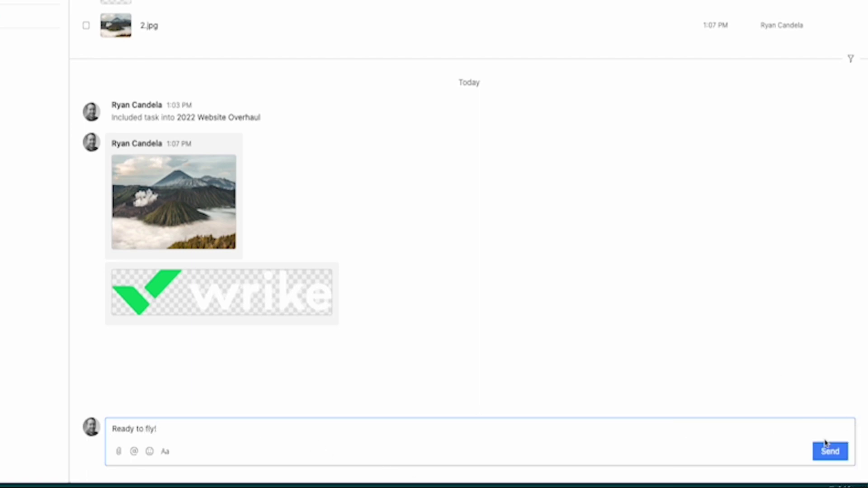
click(829, 450)
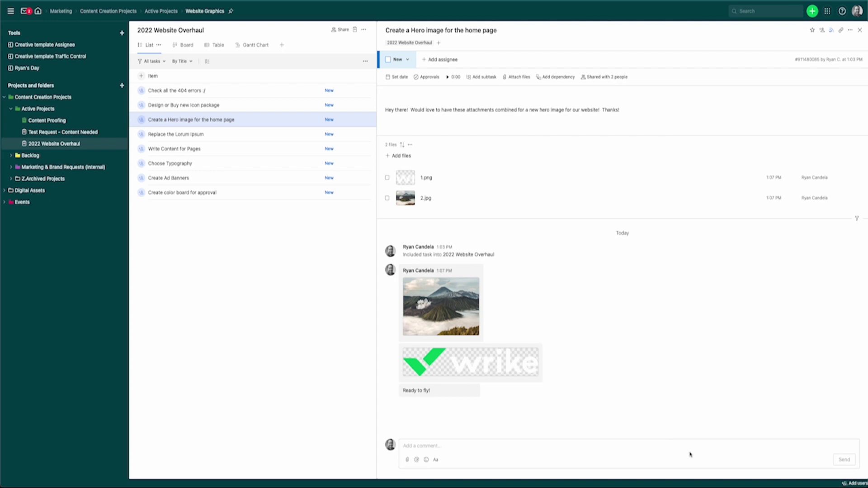
Set the hero image task's date to Jun 9 (1d).
click(398, 77)
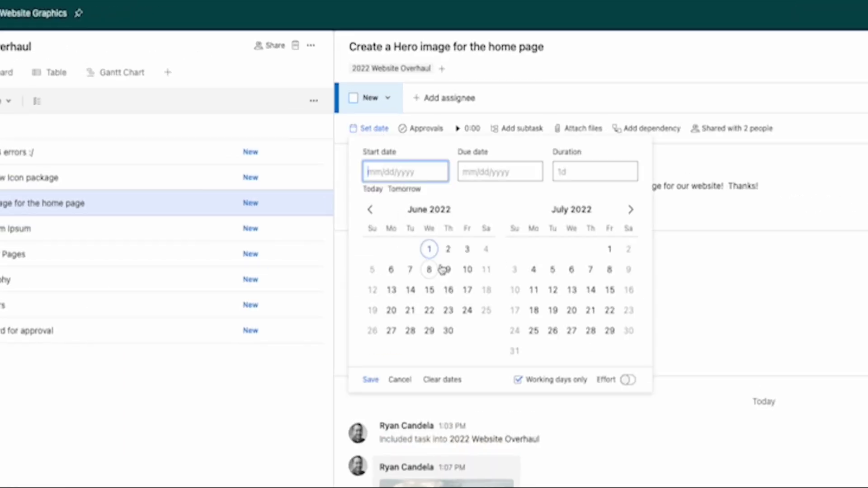
click(446, 269)
click(370, 379)
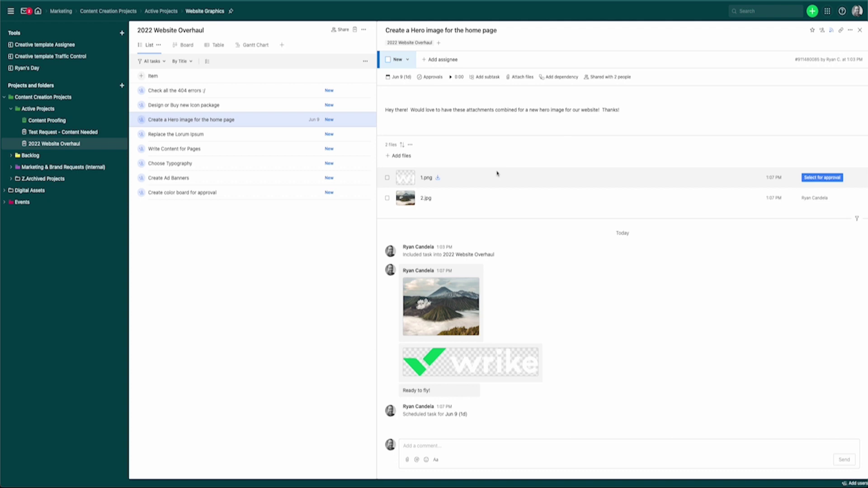
Assign the Create a Hero image for the home page task to the designer.
click(445, 60)
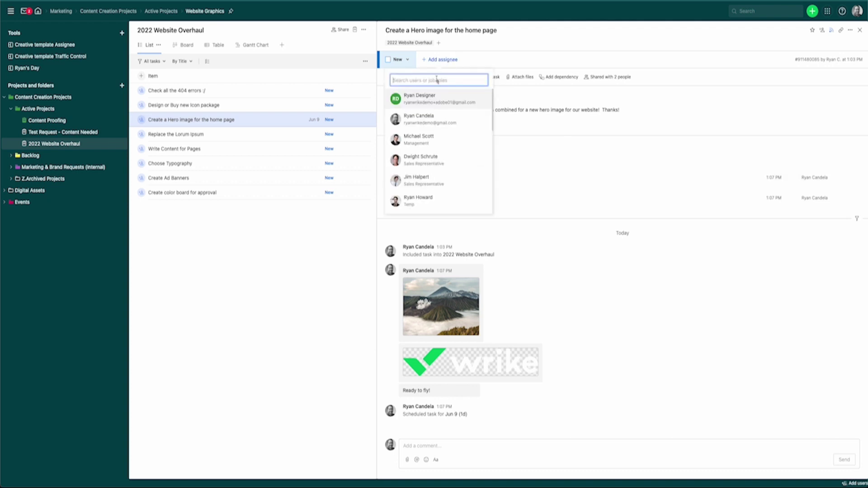
click(425, 98)
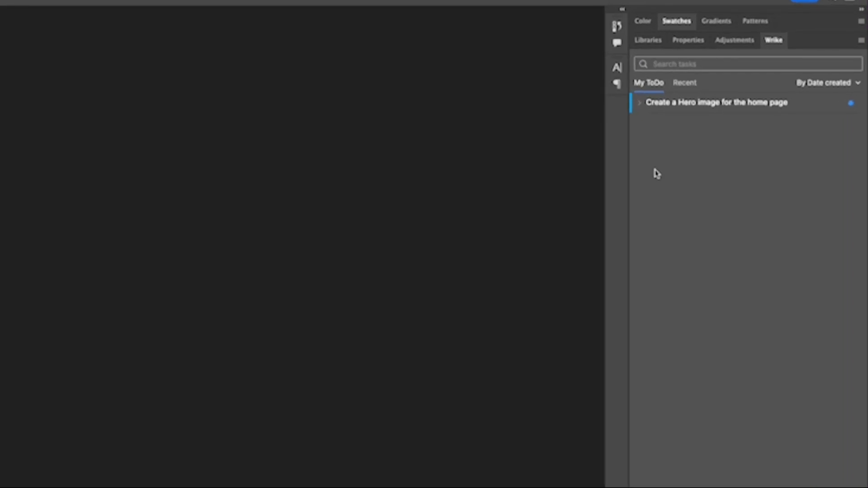
In Photoshop's Wrike panel, expand the hero image task and read its Ready to fly! comment and description.
click(643, 111)
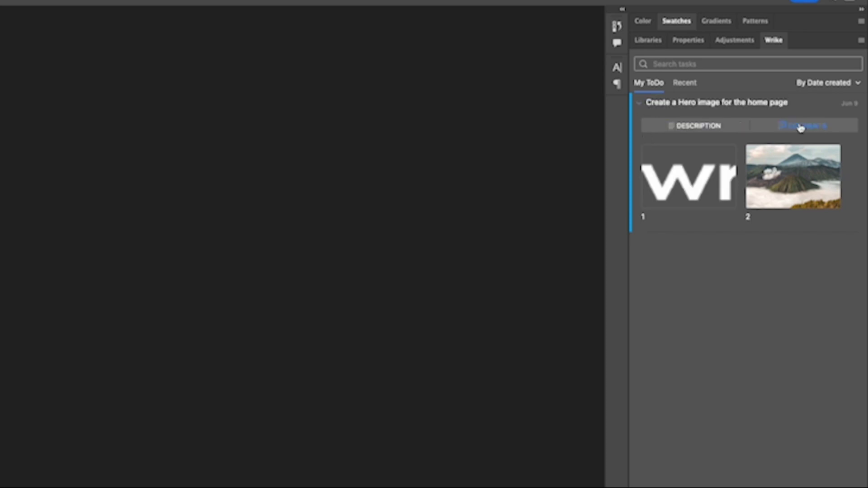
click(800, 128)
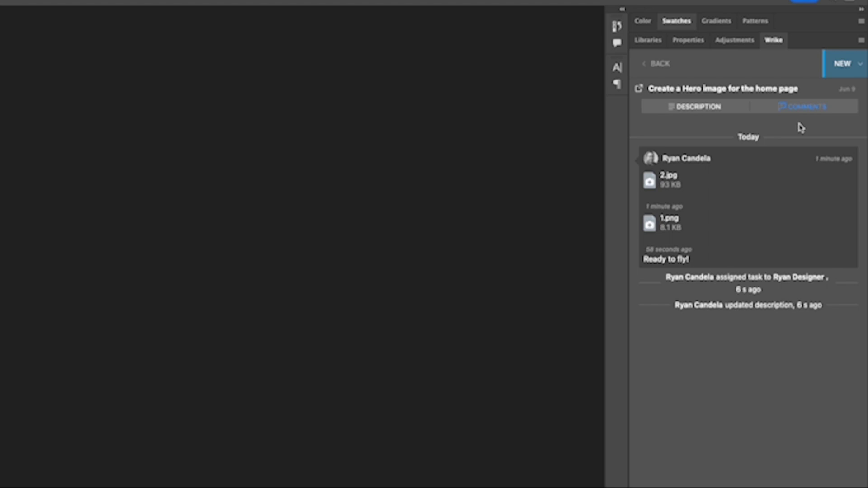
drag(697, 261, 645, 261)
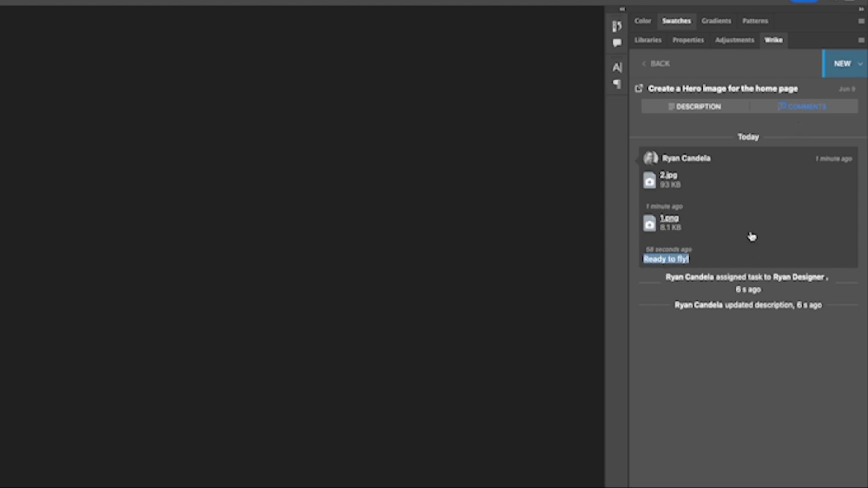
click(693, 110)
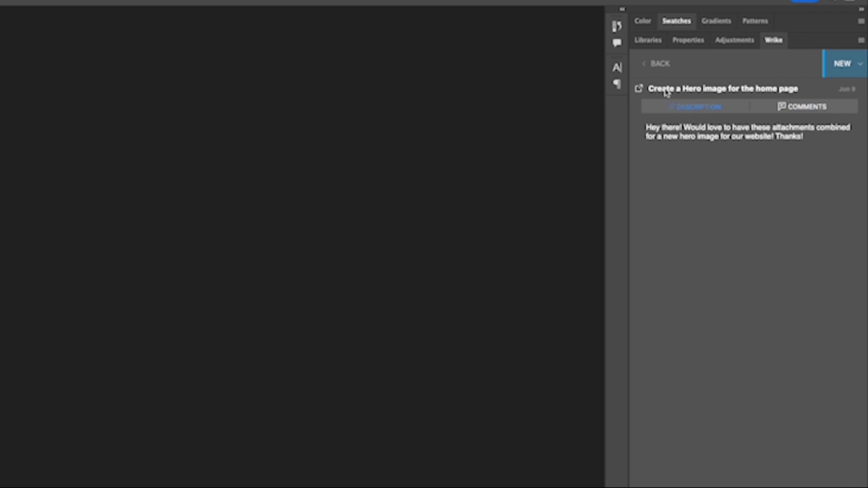
click(657, 63)
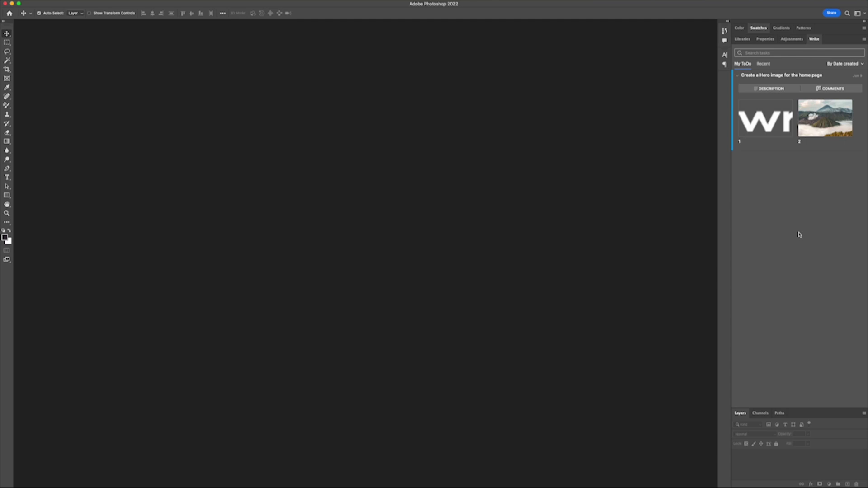
Open attachments 2.jpg and 1.png, and copy the logo layer onto the mountain photo.
click(827, 125)
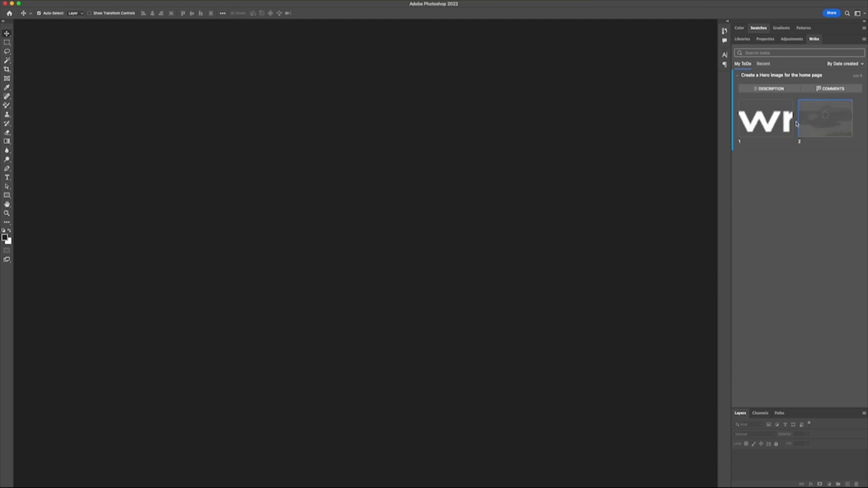
click(766, 125)
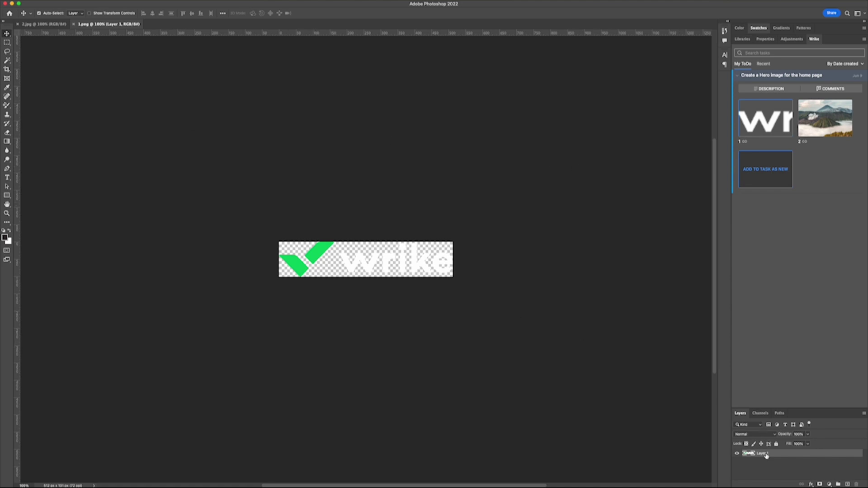
drag(767, 455, 390, 260)
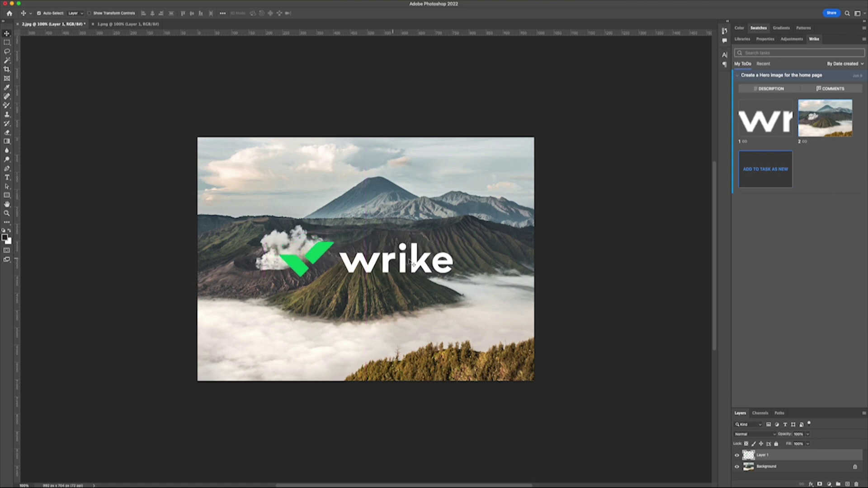
Upload the composite to the task as 2.png, save it as 2.psd, and return to Wrike.
click(774, 170)
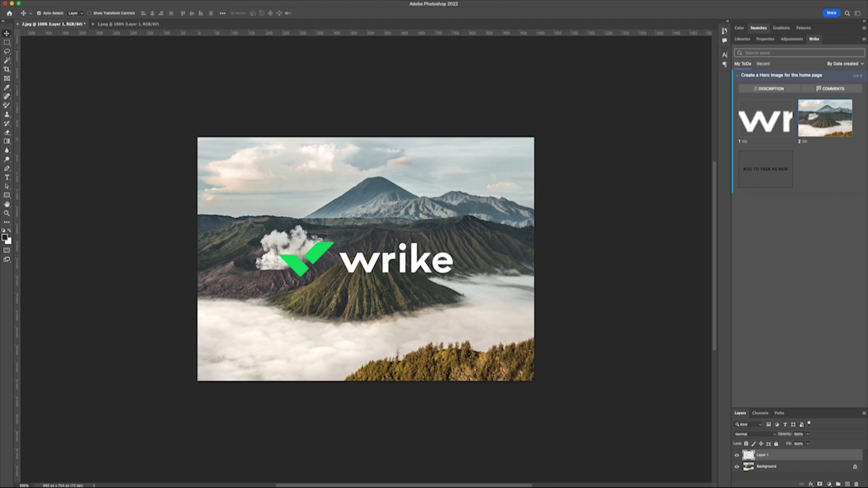
key(super+s)
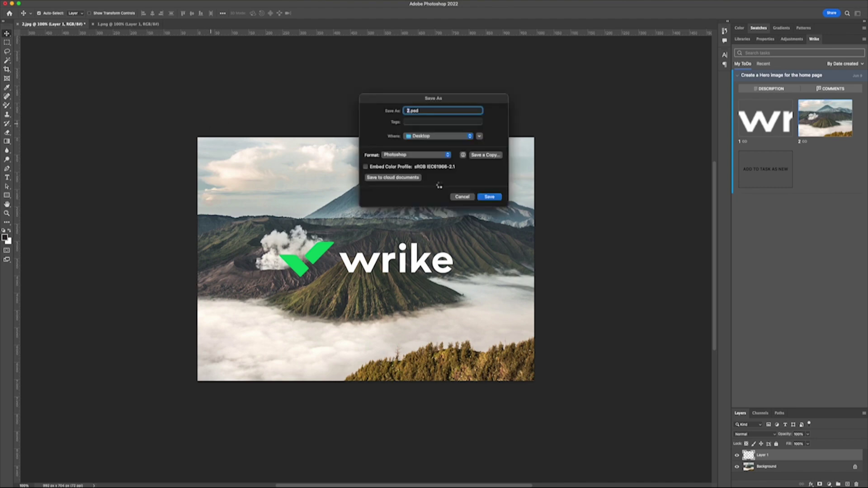
click(493, 197)
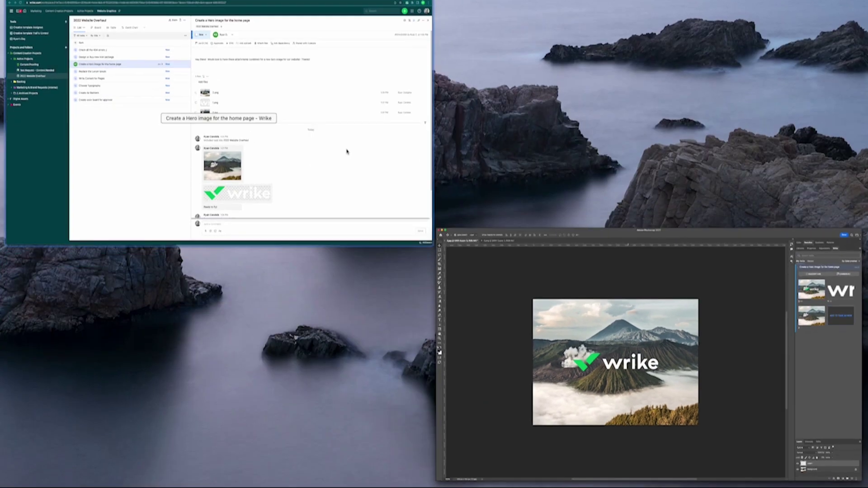
click(347, 151)
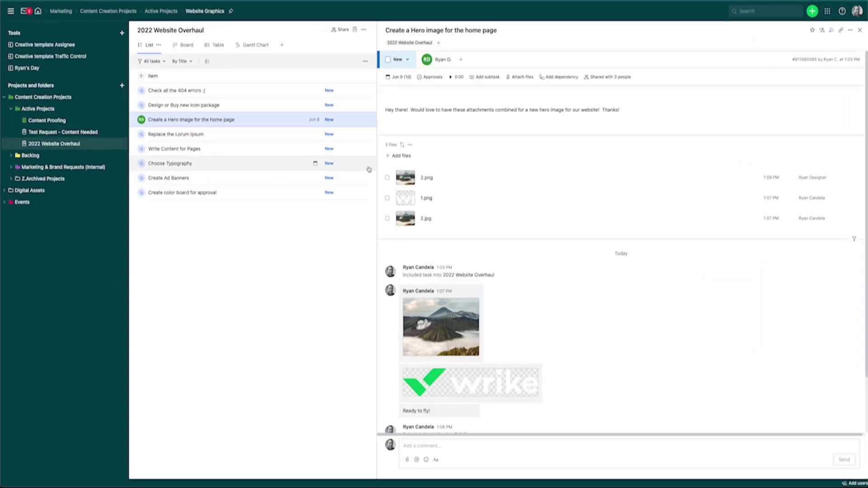
View 2.png full-size in Wrike's file viewer, showing the logo over the mountain photo.
mouse_move(405, 178)
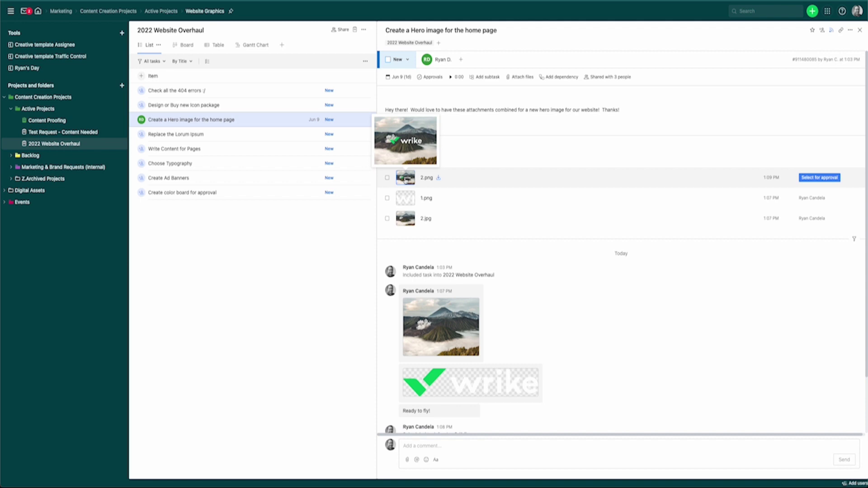
click(405, 178)
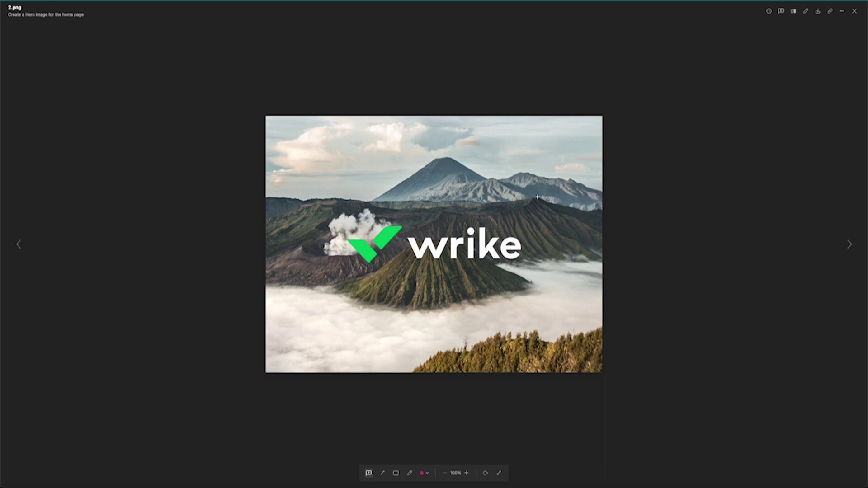
Post 'Love it so far! Could we make the logo bigger? :-)' pinned right of the logo.
click(532, 244)
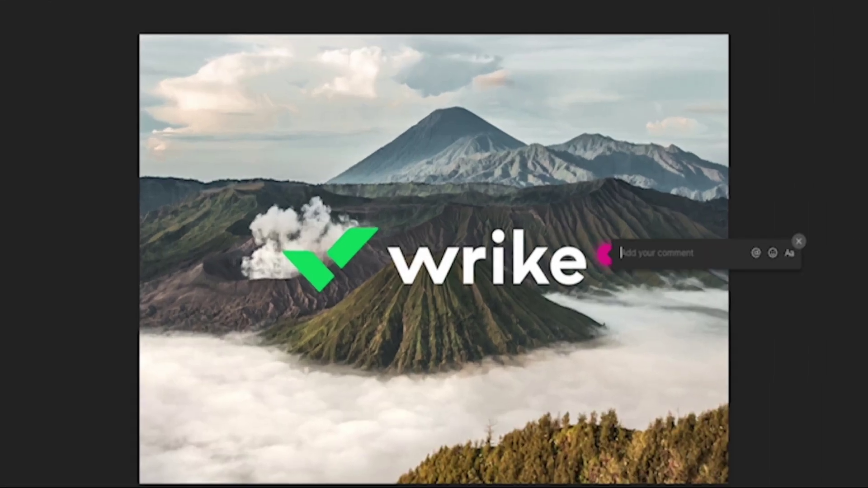
text(Love it so far! )
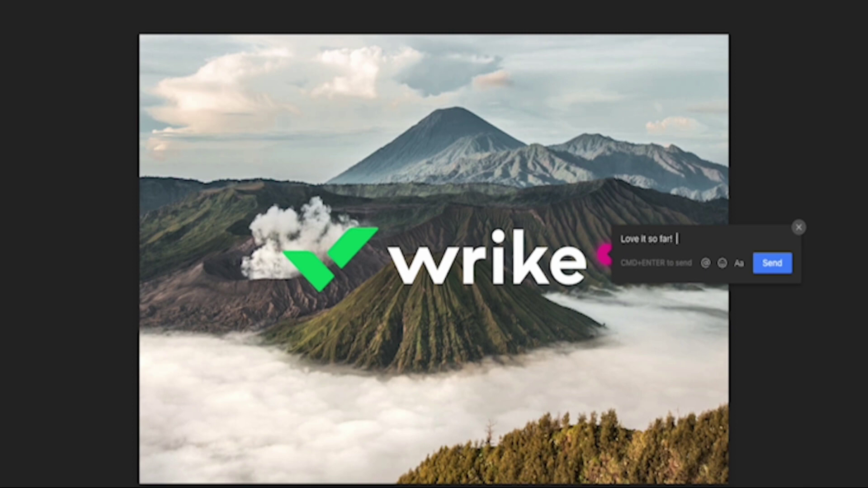
text(Could we make the logo b)
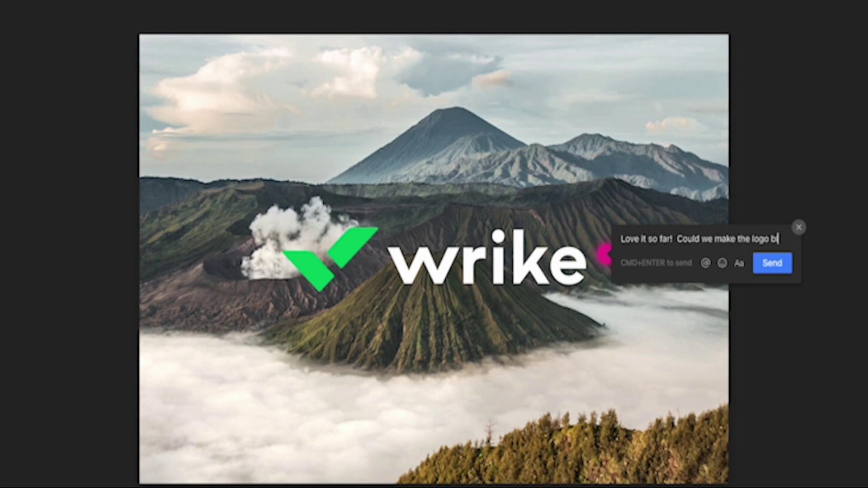
text(igger? :)
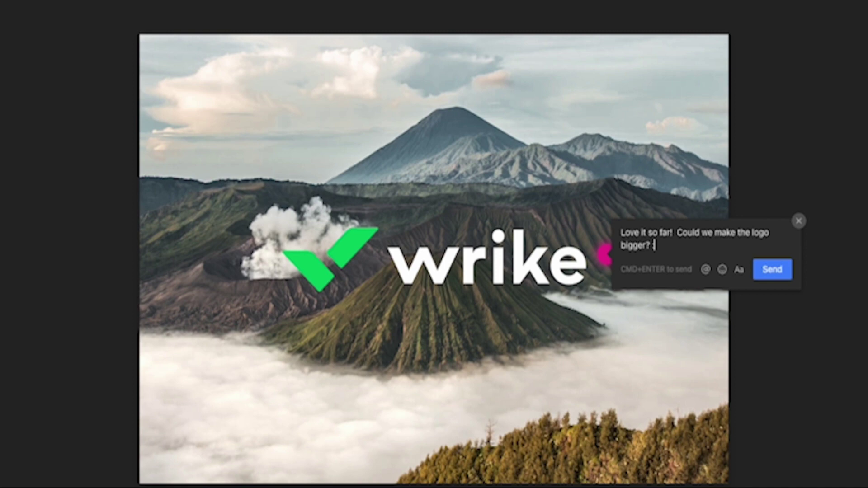
text(-))
click(783, 276)
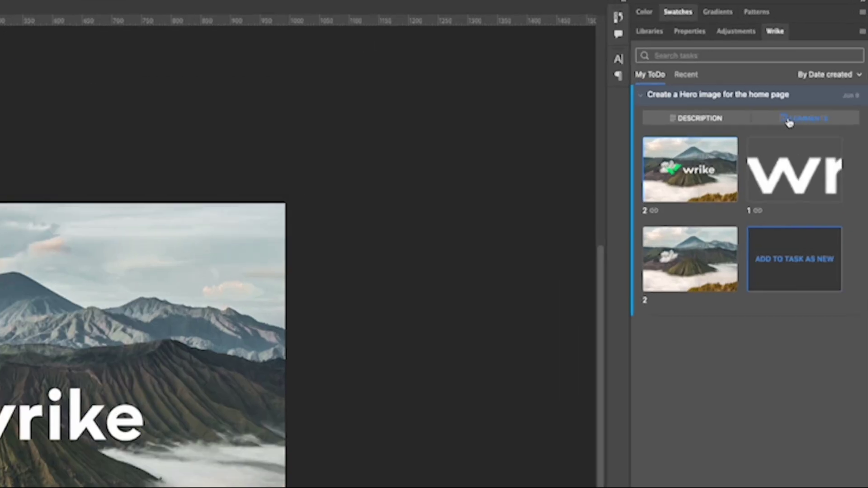
Show the hero image task's comment thread in Photoshop's Wrike panel.
click(818, 92)
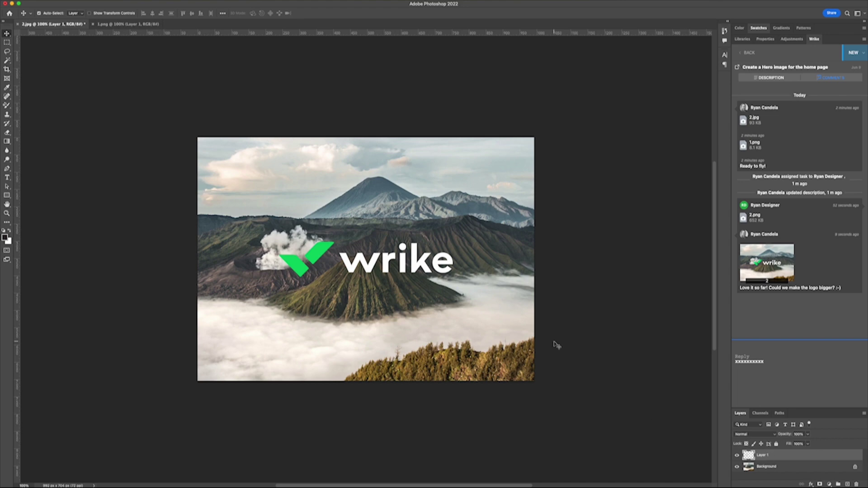
Scale the Wrike logo up to about 184% and move it up over the mountains.
key(ctrl+t)
drag(437, 278, 526, 273)
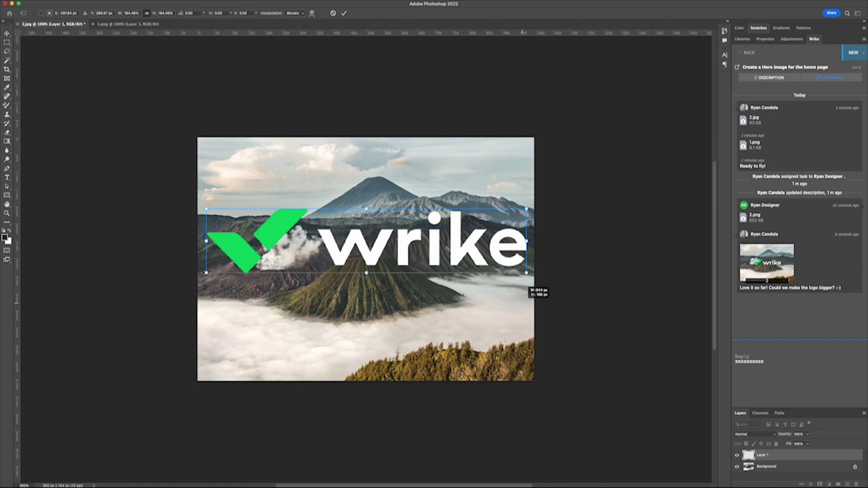
drag(448, 248, 457, 196)
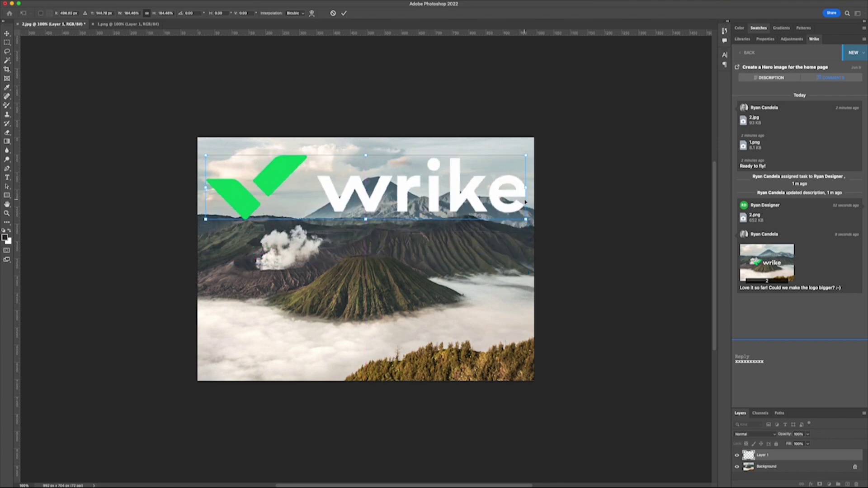
key(Return)
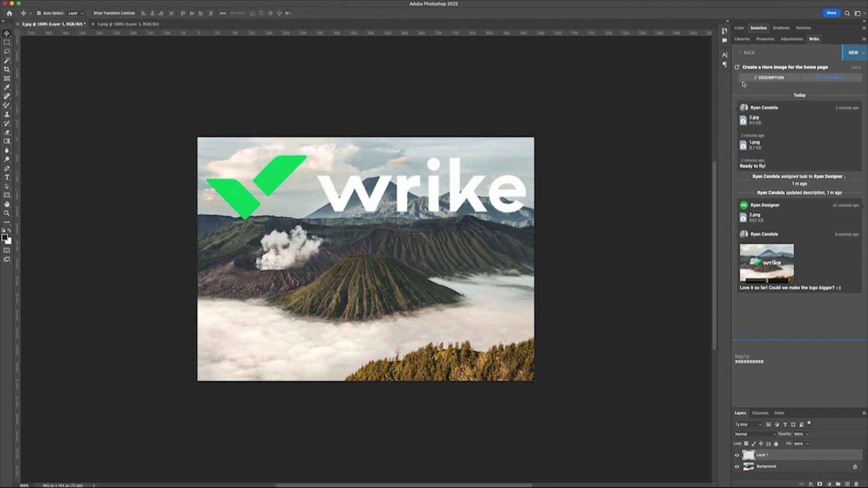
Upload the edited image as a new version of the task's 2 file, replacing 2.psd.
click(746, 54)
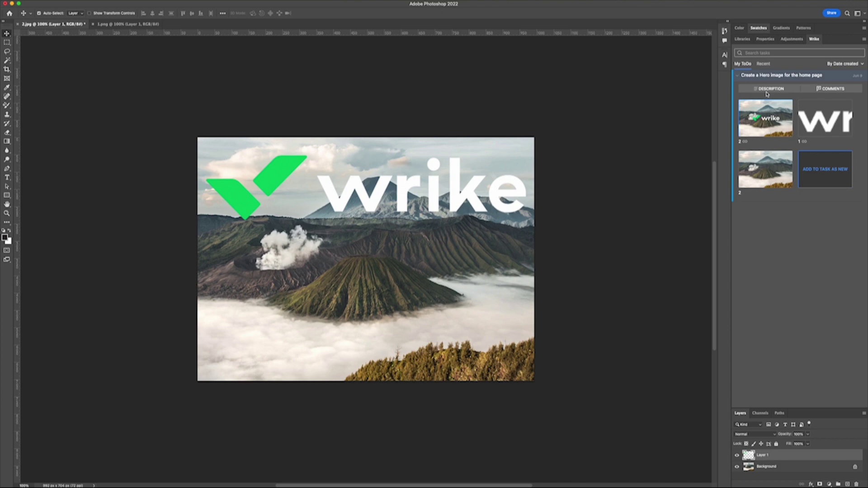
click(768, 122)
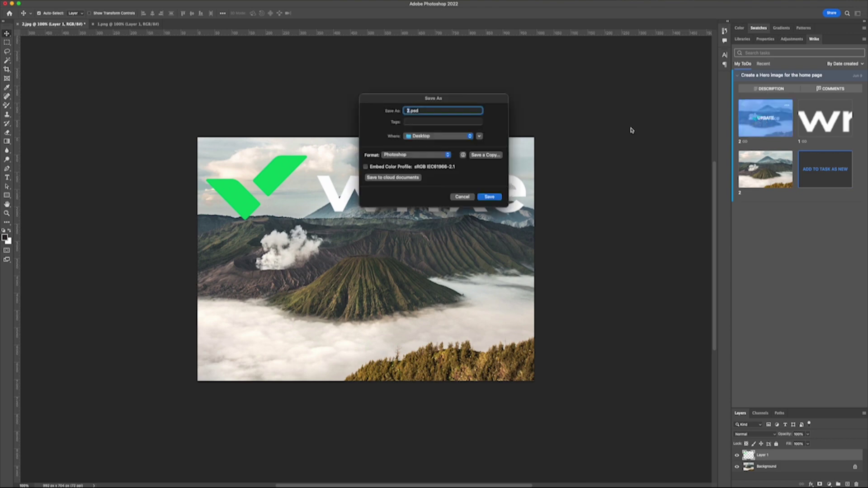
click(496, 197)
click(453, 183)
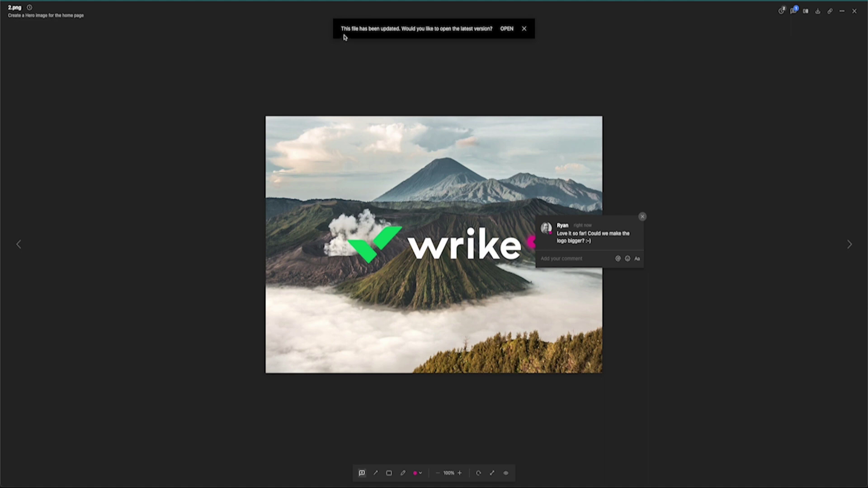
Open the latest version of 2.png and compare Version 2 against Version 1 from its history.
click(506, 29)
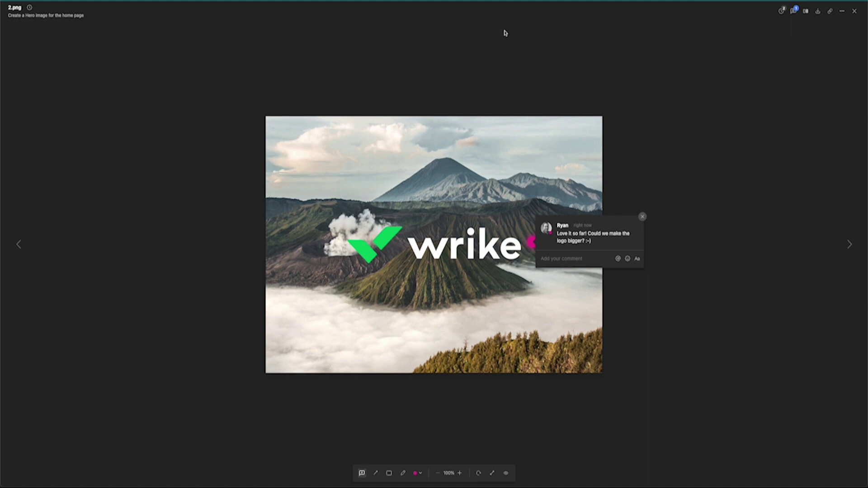
click(784, 12)
click(783, 13)
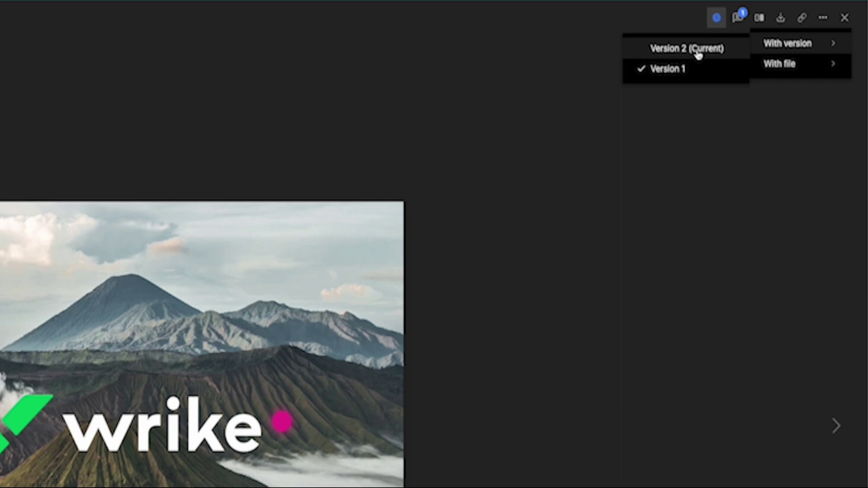
click(697, 55)
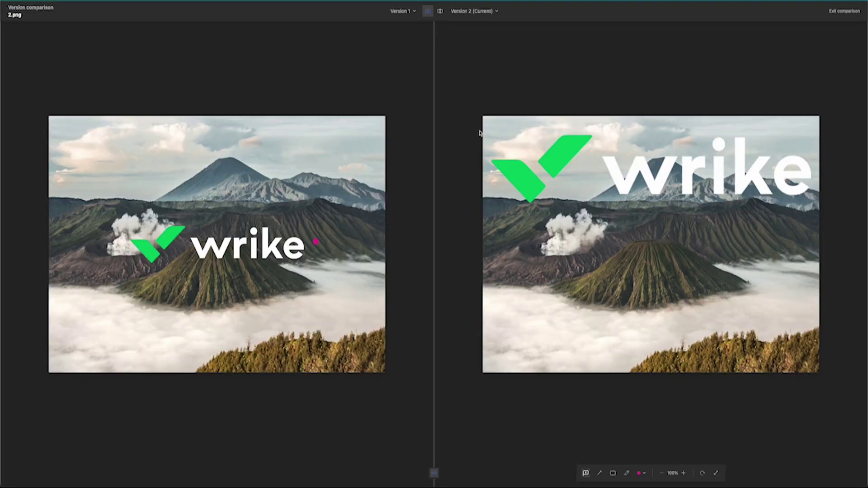
Slide the split overlay across the image to compare versions, then exit comparison and close the file.
click(440, 11)
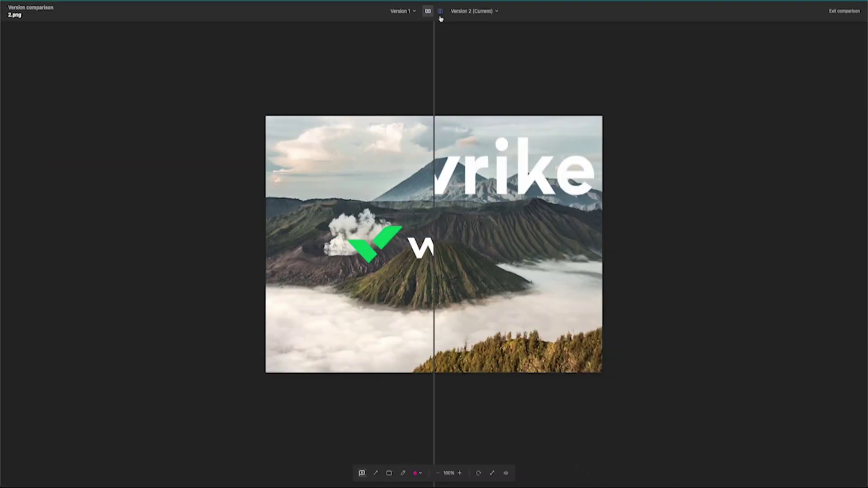
drag(435, 127, 212, 153)
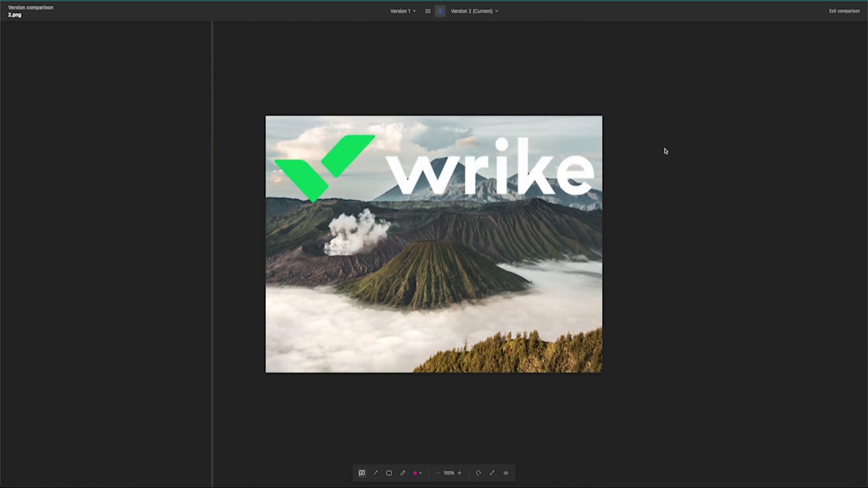
click(842, 12)
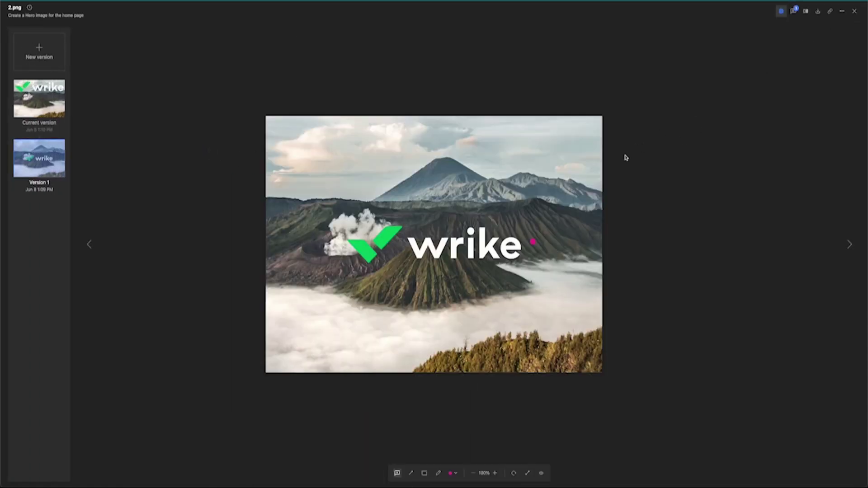
click(854, 11)
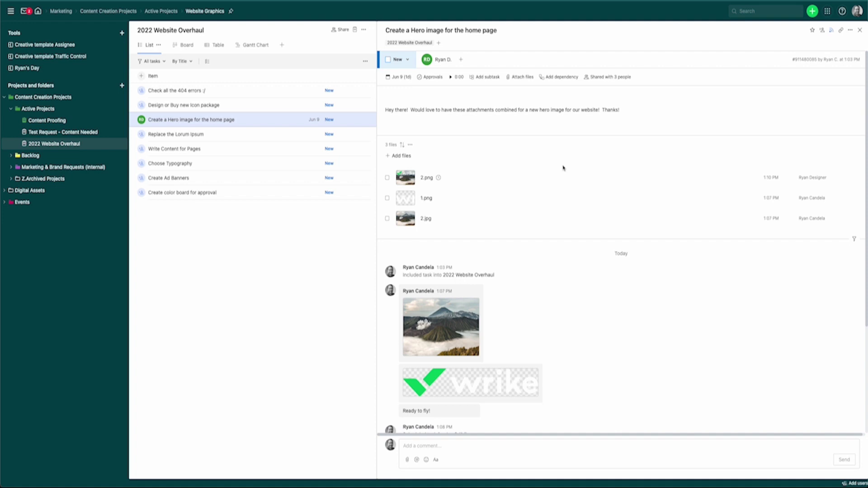
mouse_move(821, 184)
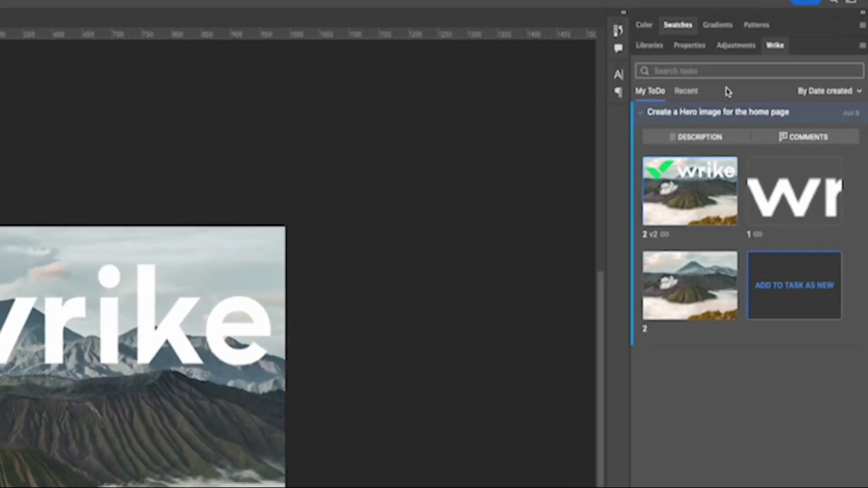
Change the Create a Hero image for the home page task's status from New to Completed.
click(814, 141)
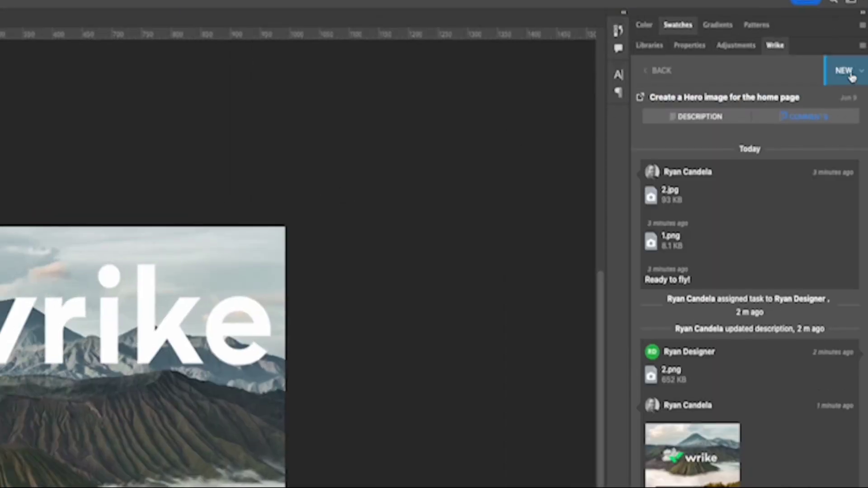
click(847, 72)
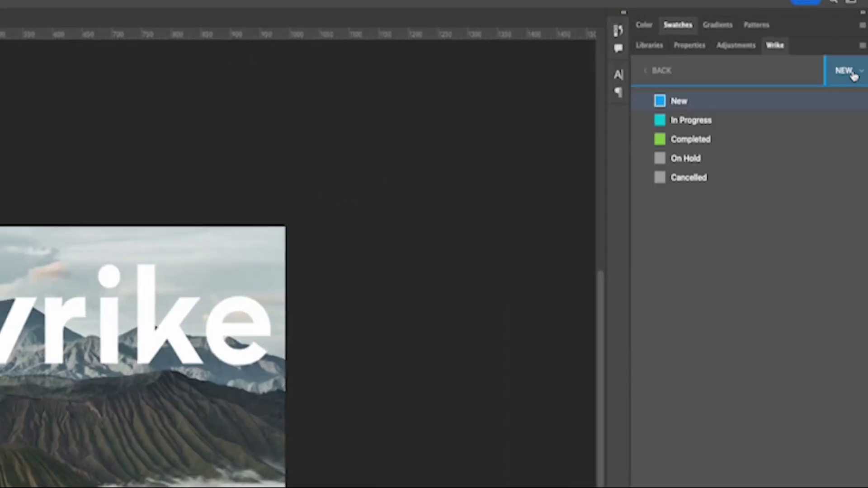
click(683, 141)
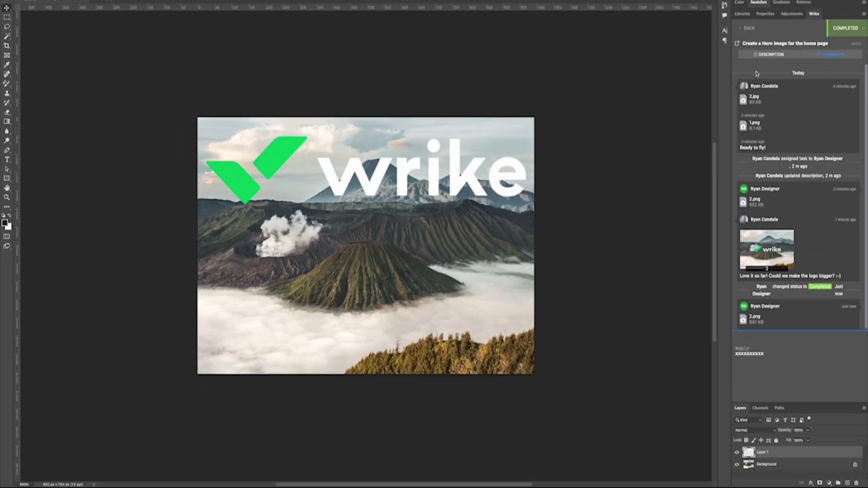